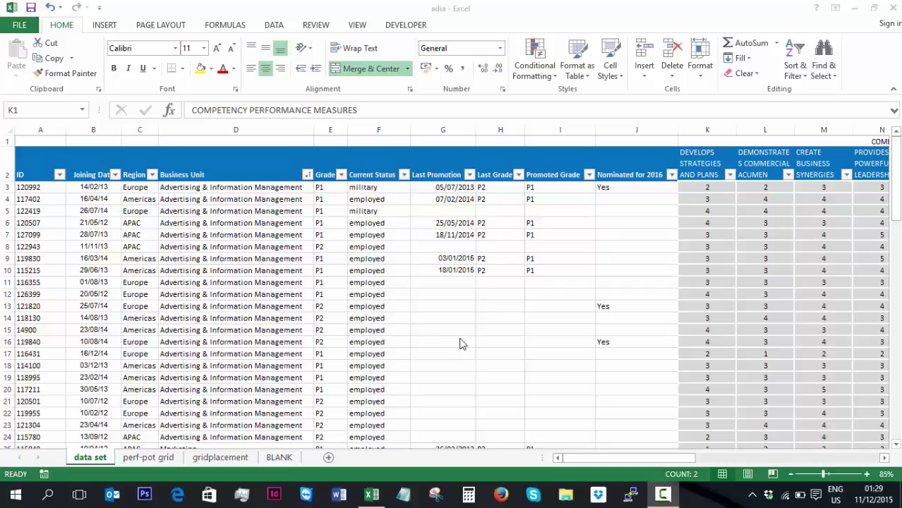
Step: Review the competency performance and potential measures on the data set sheet and the row 3 formulas for total scores and benchmarks met
left_click(585, 458)
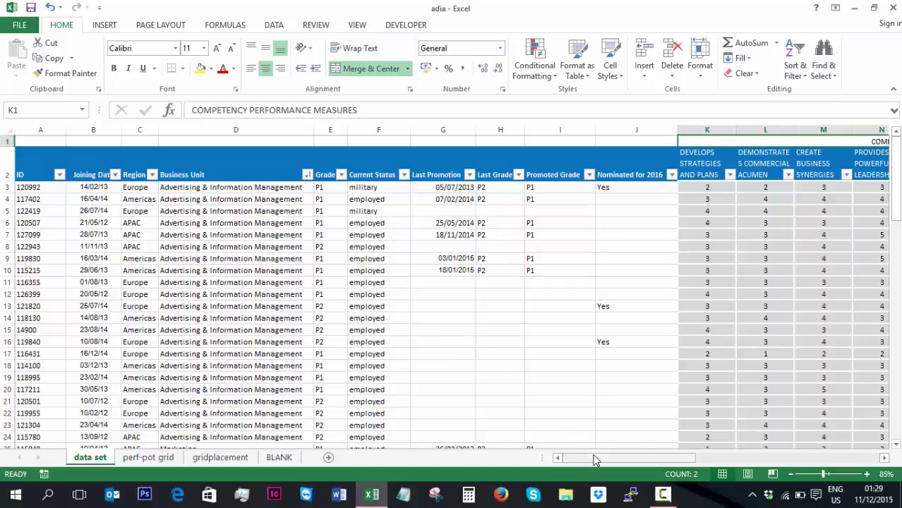
left_click_drag(594, 460, 662, 469)
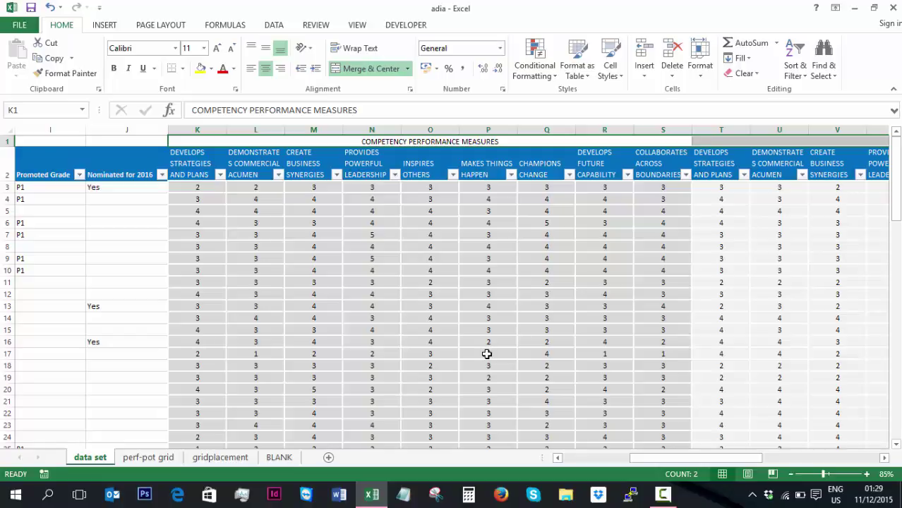
left_click_drag(635, 459, 703, 460)
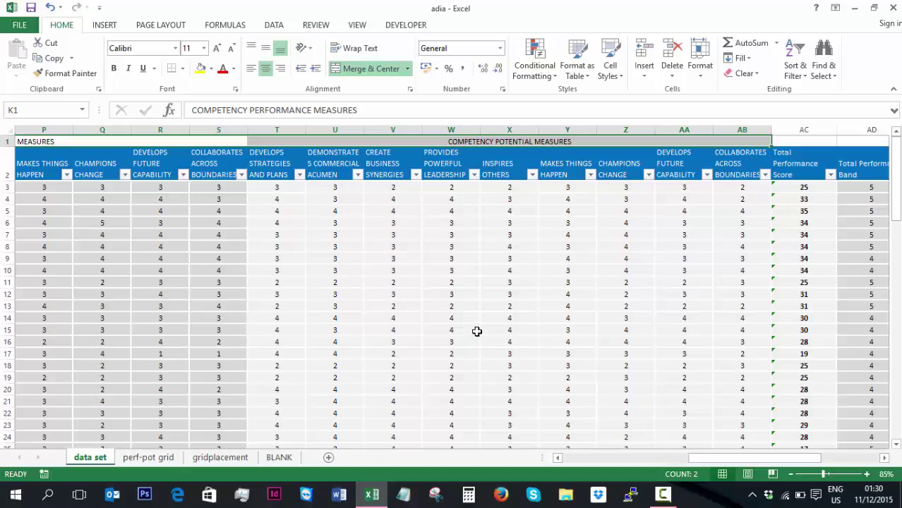
left_click_drag(721, 462, 760, 469)
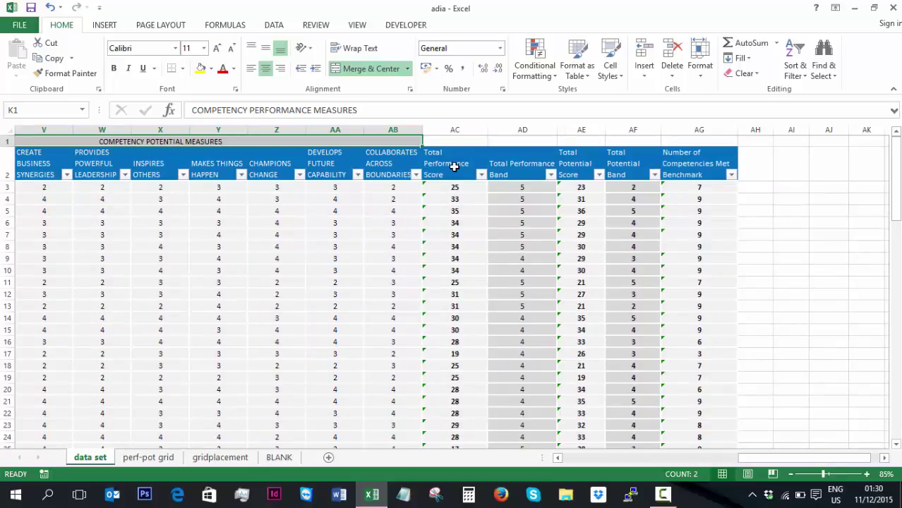
left_click(461, 187)
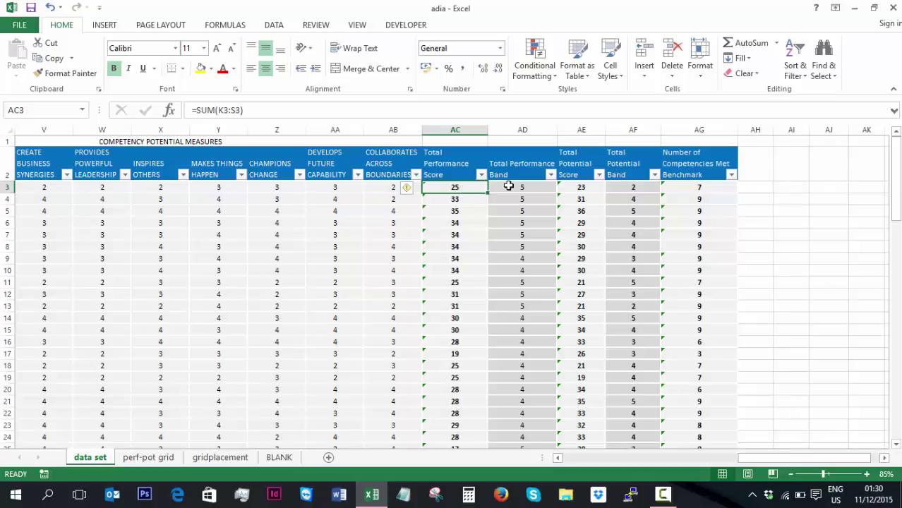
left_click(575, 187)
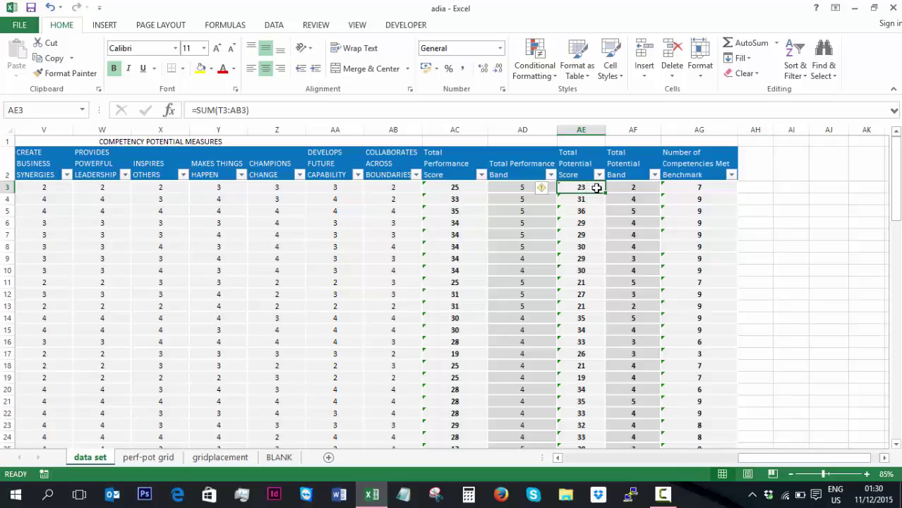
left_click(685, 186)
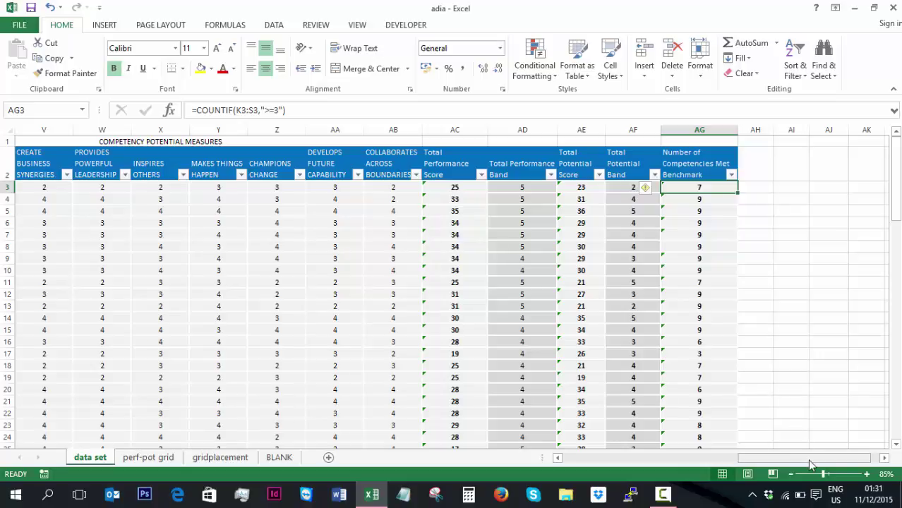
left_click_drag(810, 464, 698, 467)
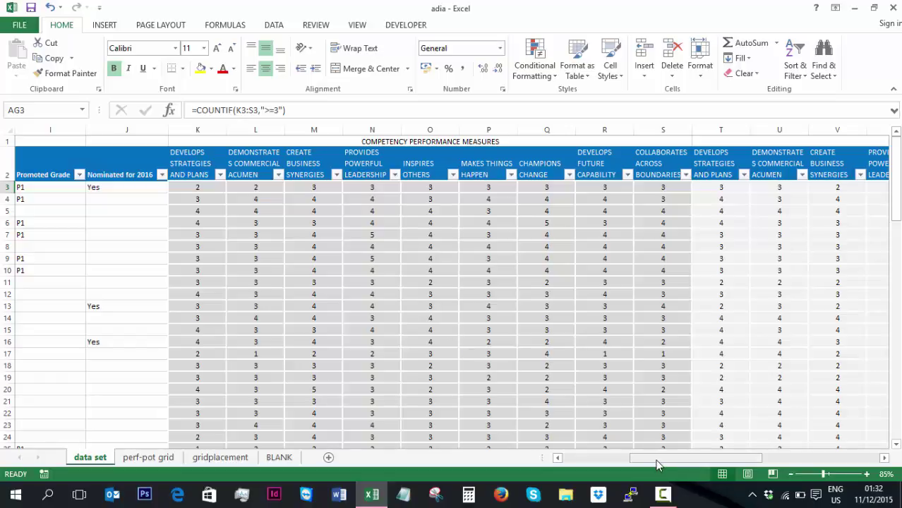
Step: Examine the perf-pot grid sheet's competency headings, its Performance and Potential columns, and the cell formulas linking to the data set sheet
left_click(168, 457)
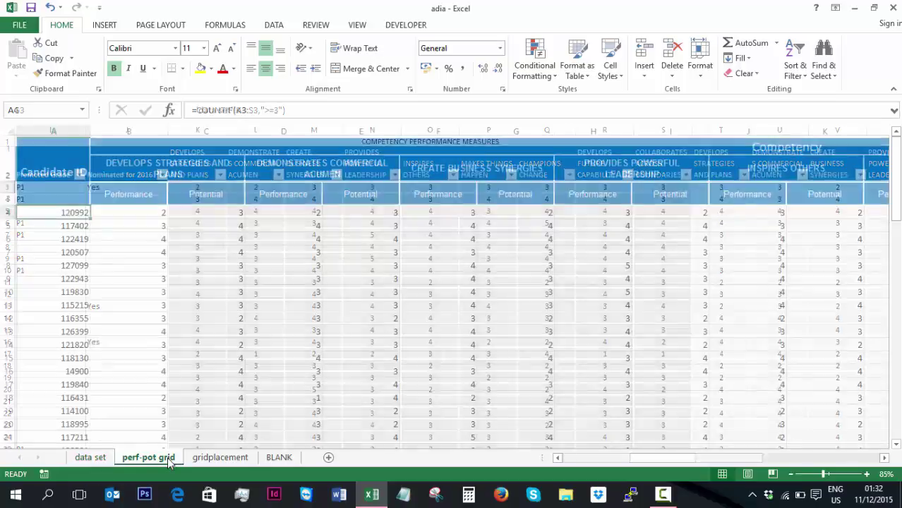
left_click(583, 460)
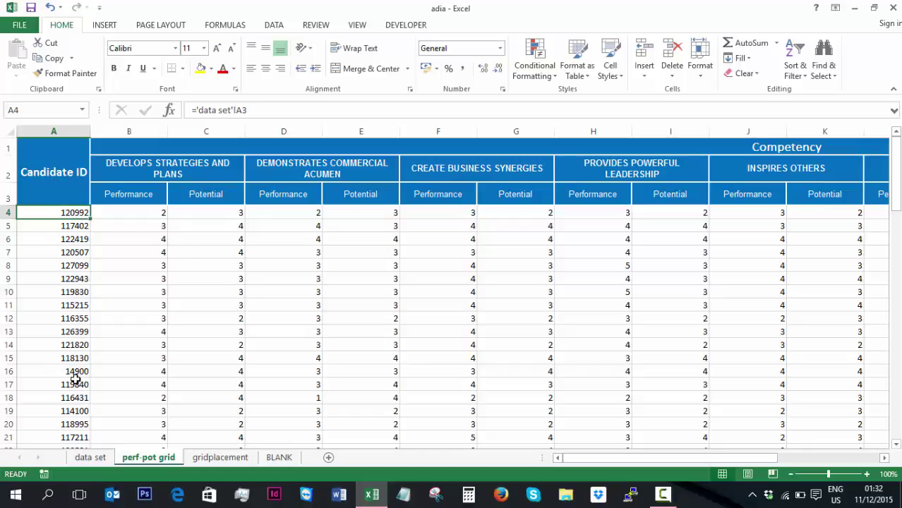
left_click(177, 175)
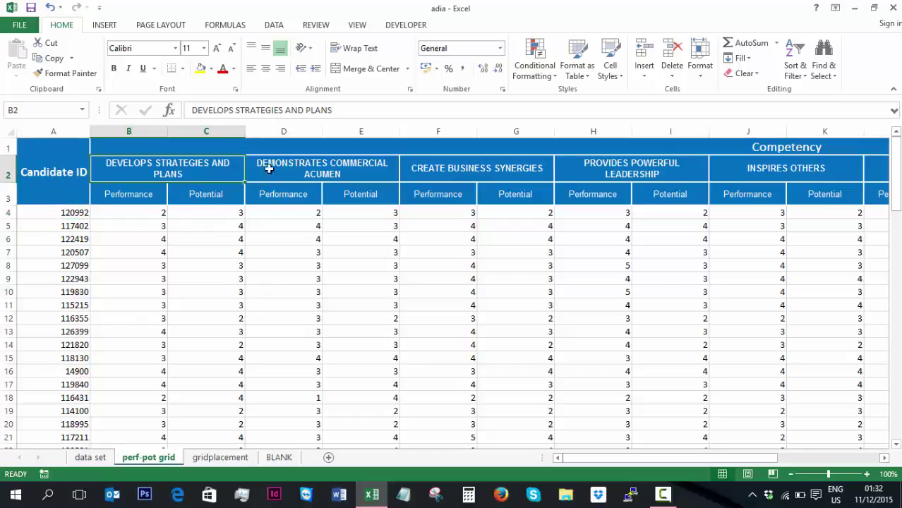
left_click_drag(269, 169, 764, 176)
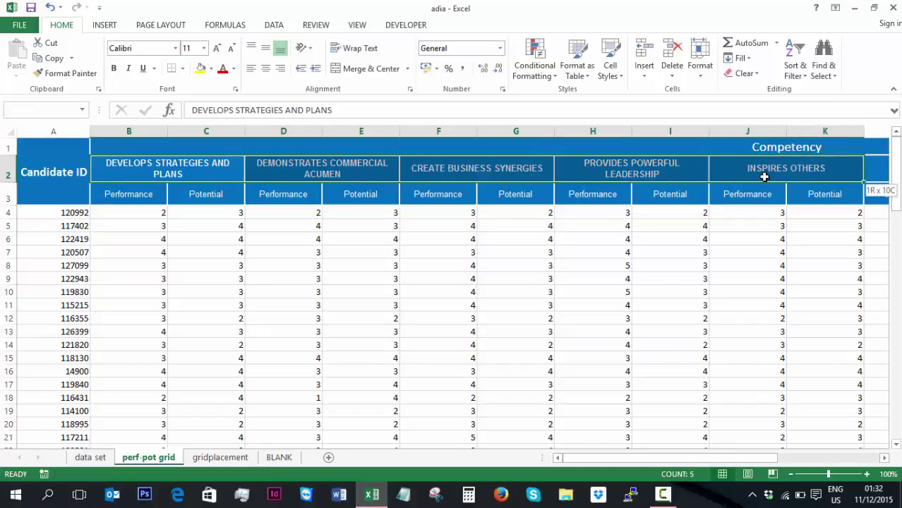
left_click(681, 291)
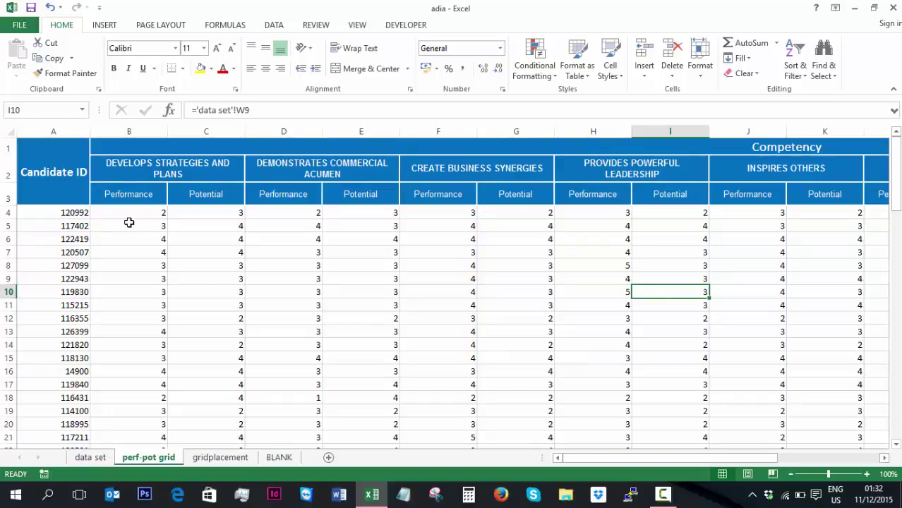
left_click(141, 195)
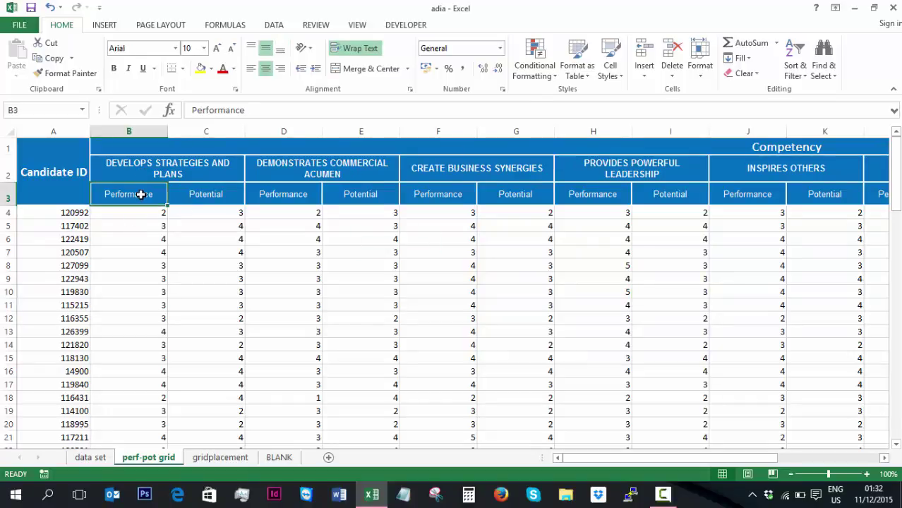
left_click(196, 195)
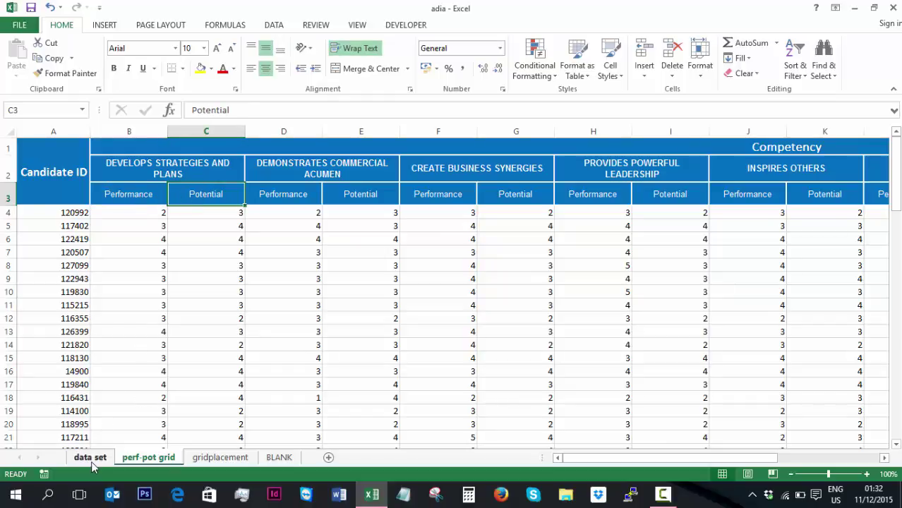
left_click(129, 217)
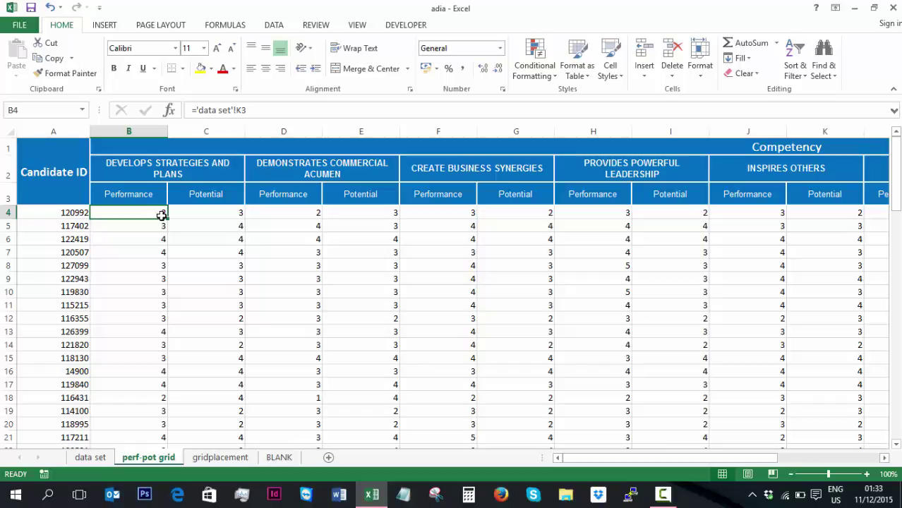
Step: Start a new conditional formatting rule for all candidate scores in B4:S93 of the perf-pot grid sheet
left_click_drag(151, 212, 783, 423)
left_click_drag(861, 458, 657, 457)
left_click_drag(897, 401, 896, 170)
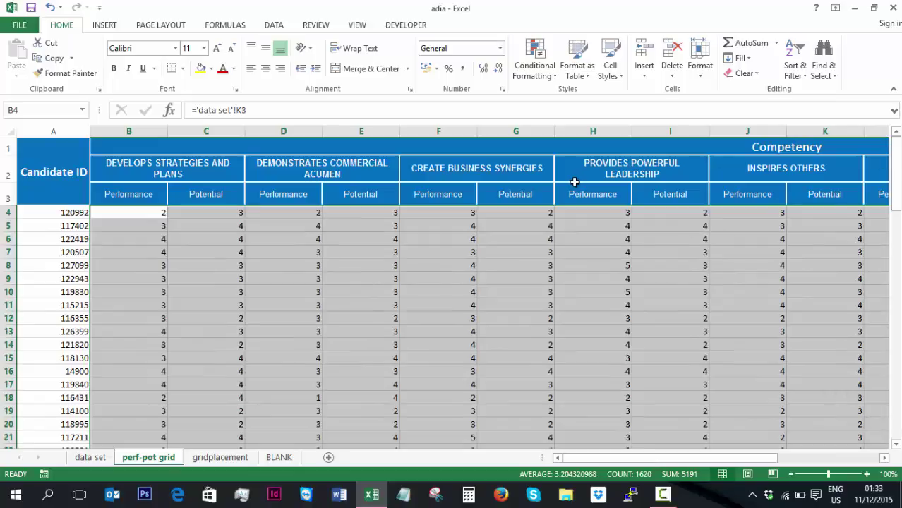
left_click(539, 79)
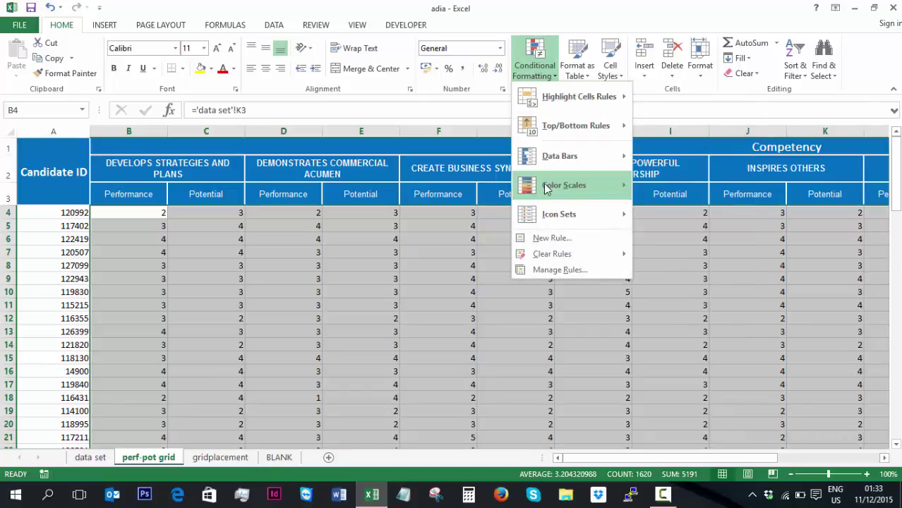
left_click(569, 270)
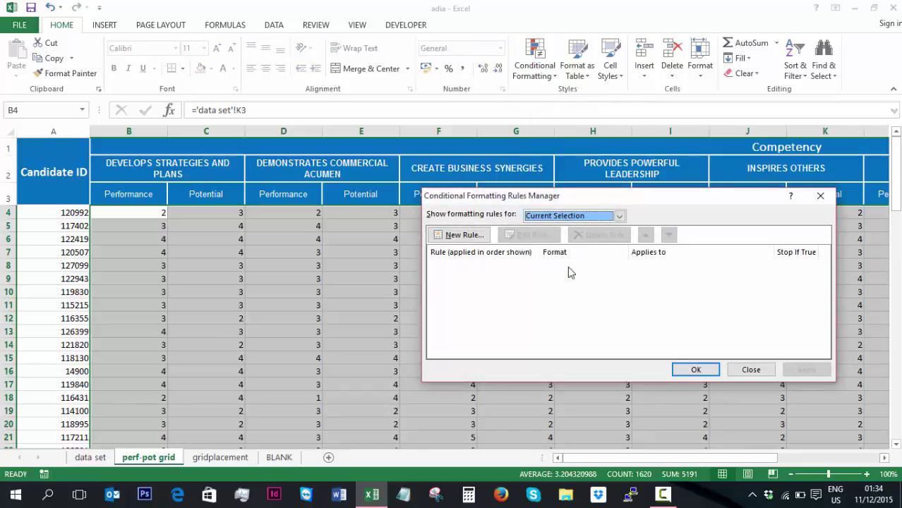
left_click_drag(584, 203, 501, 170)
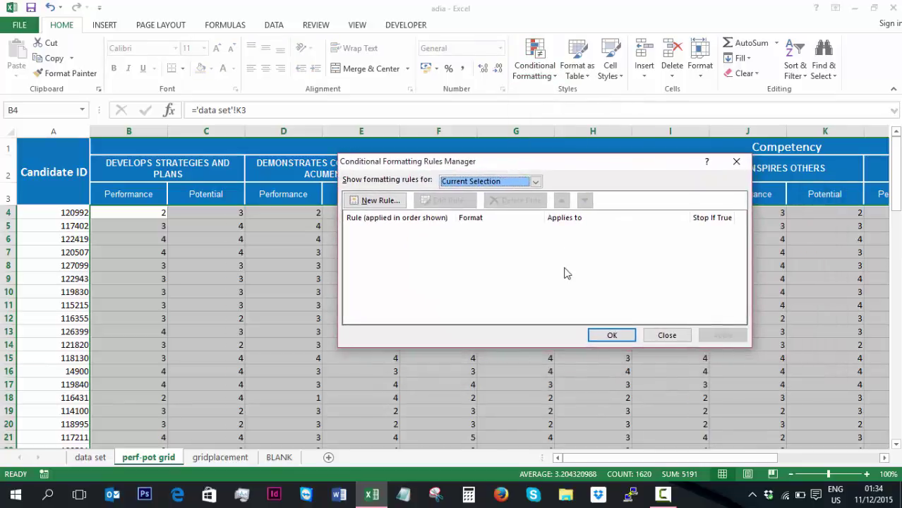
left_click(392, 205)
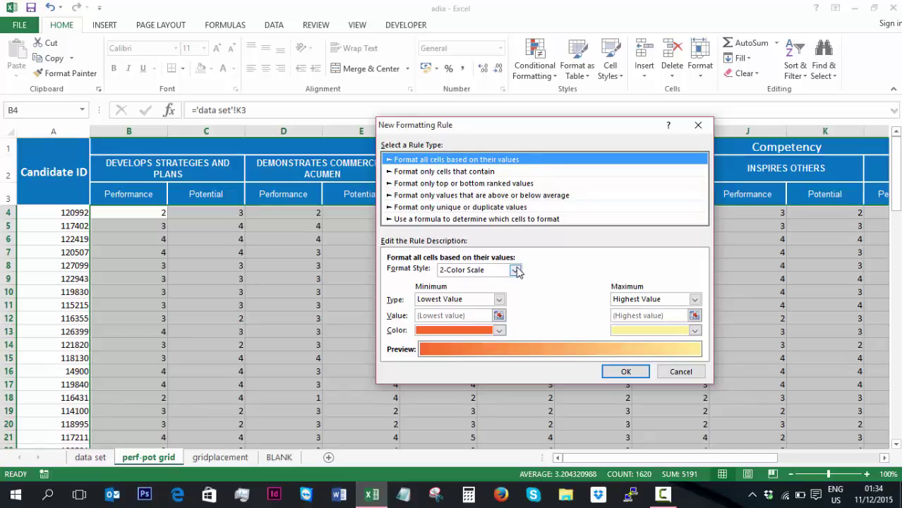
Step: Set the rule's format style to Icon Sets and change both icon threshold types to Number
left_click(515, 270)
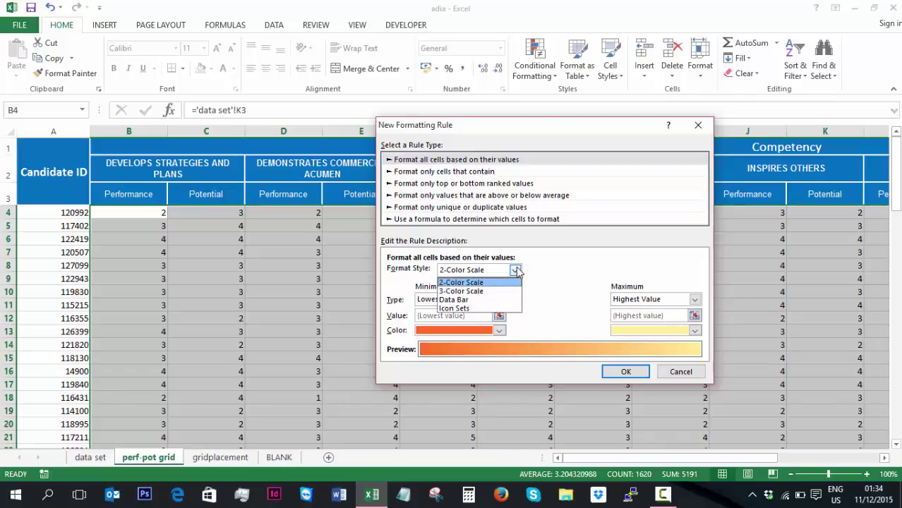
left_click(510, 309)
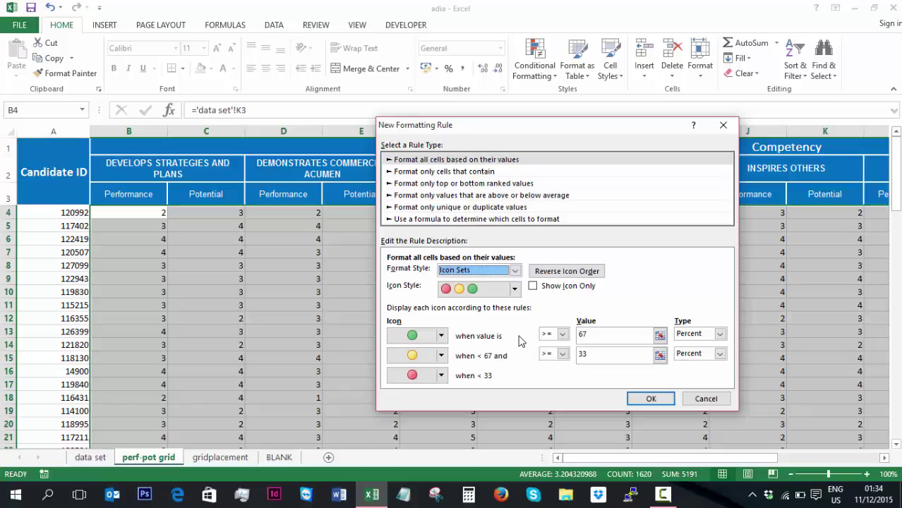
left_click(720, 334)
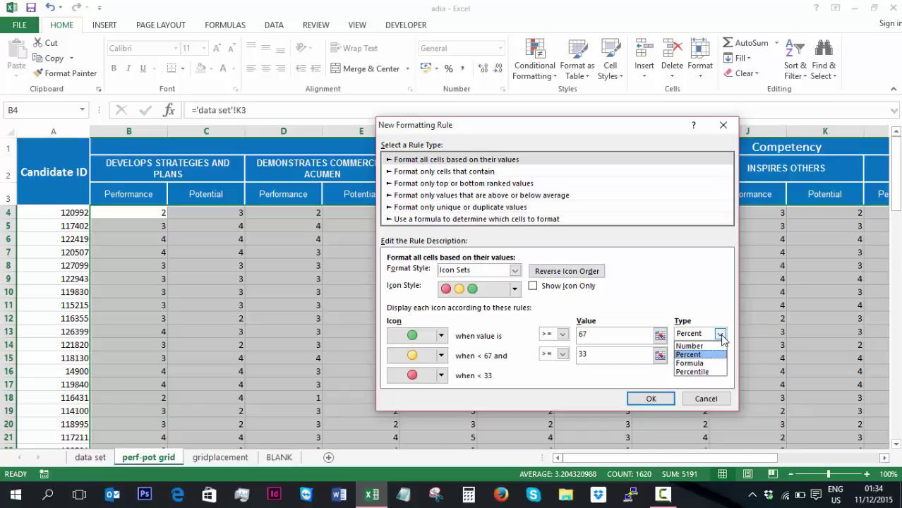
left_click(721, 345)
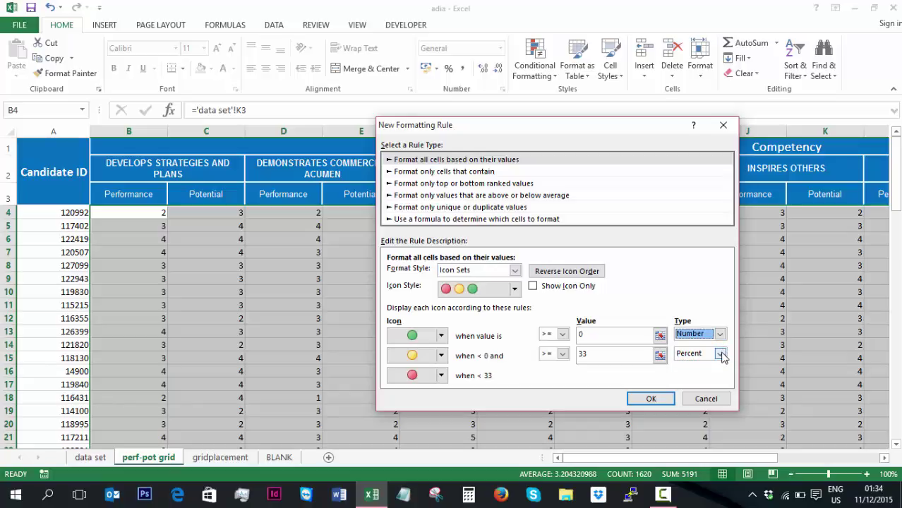
left_click(719, 354)
left_click(706, 366)
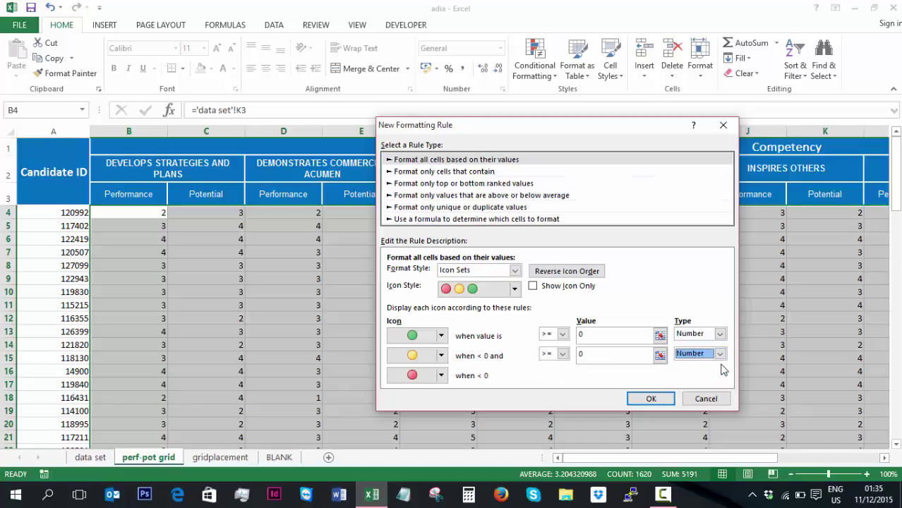
Step: Set the icon thresholds so green applies to values >= 4 and yellow to values >= 3
double_click(601, 336)
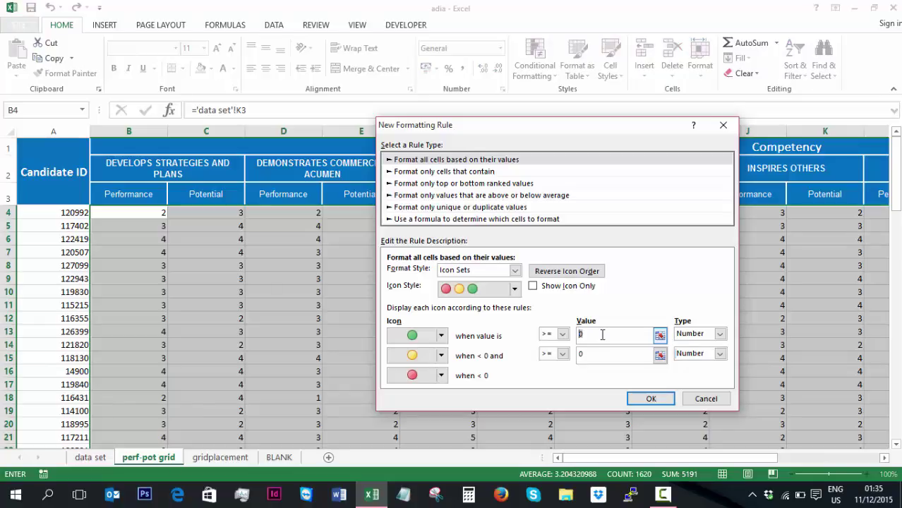
type("4")
left_click(602, 354)
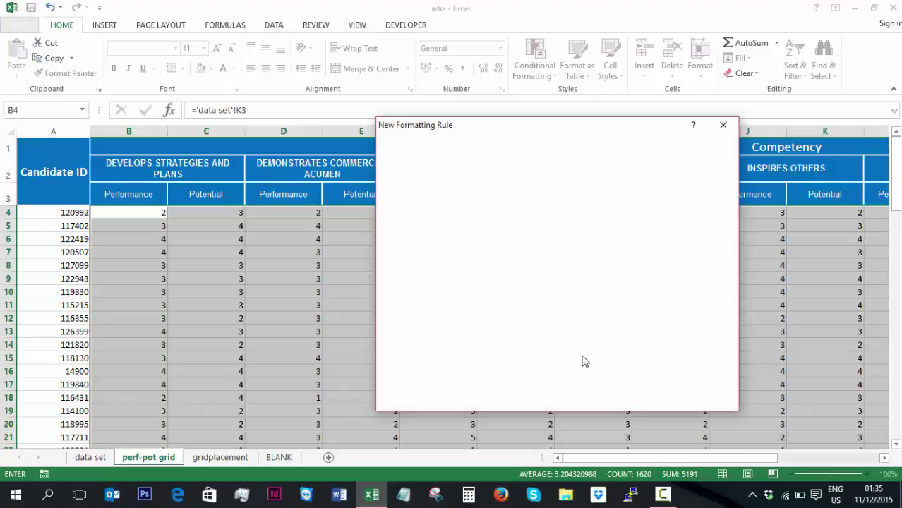
double_click(583, 356)
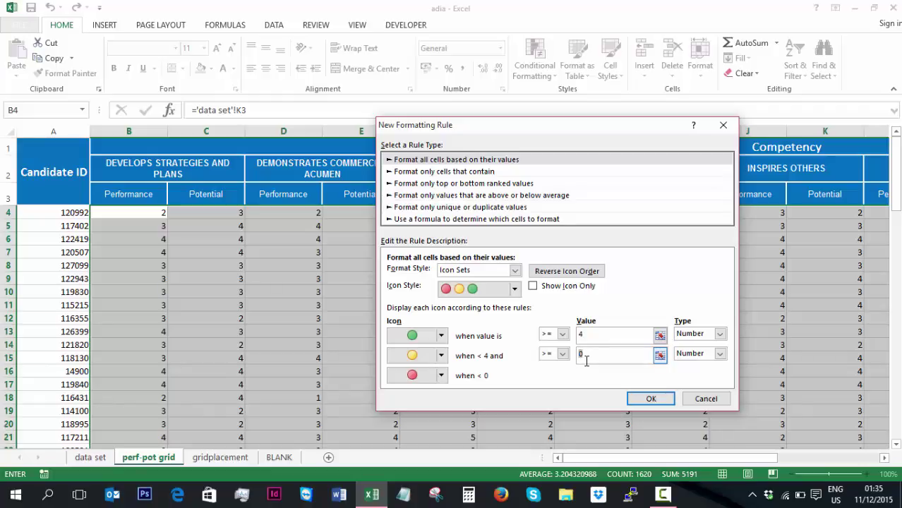
type("3")
left_click(605, 338)
Step: Make the rule show icons only, without the numbers, and apply it to the selected scores
left_click(579, 288)
left_click(652, 402)
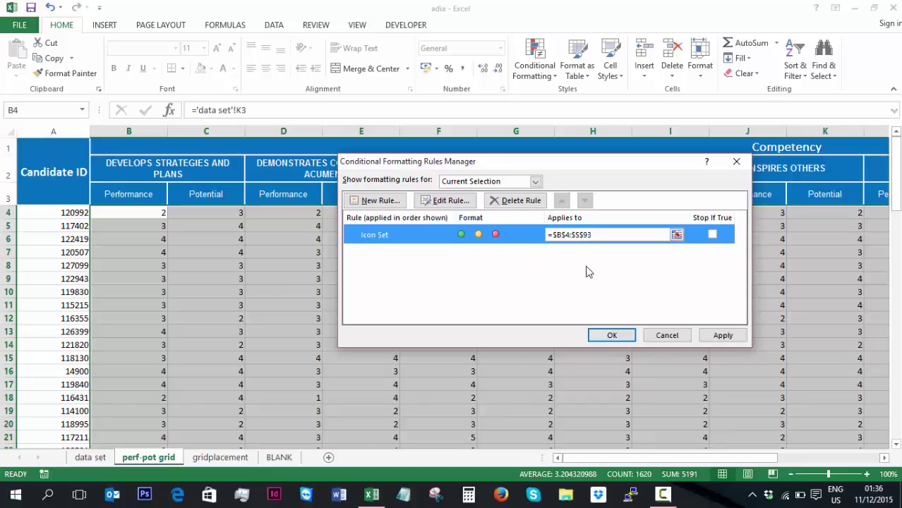
left_click(619, 337)
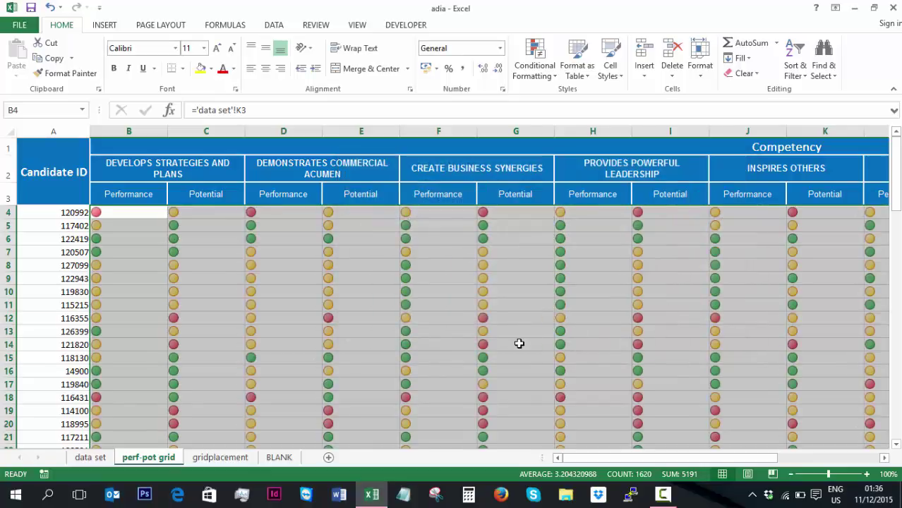